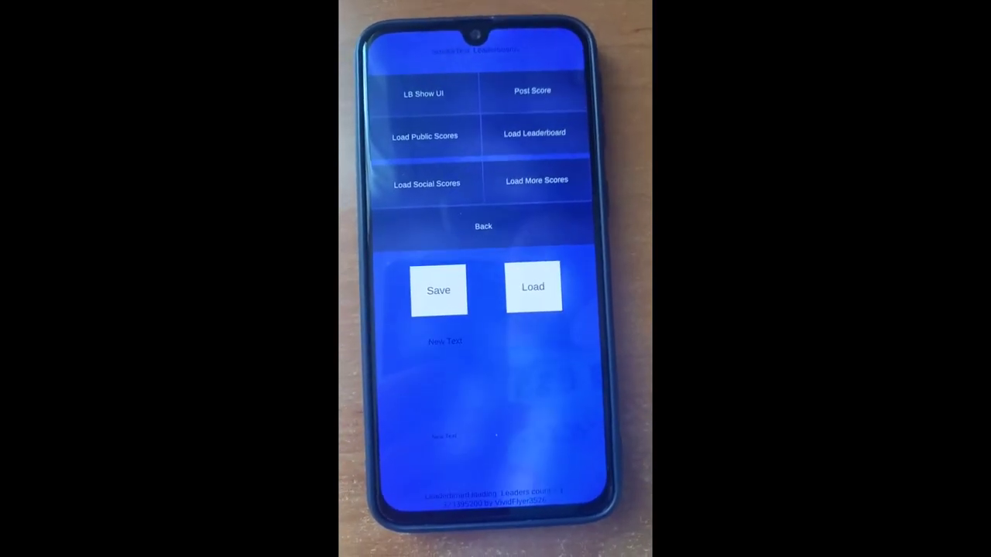
Show the SmokeTest Play Games leaderboard, close it with Android Back, and return to the main test menu
left_click(423, 103)
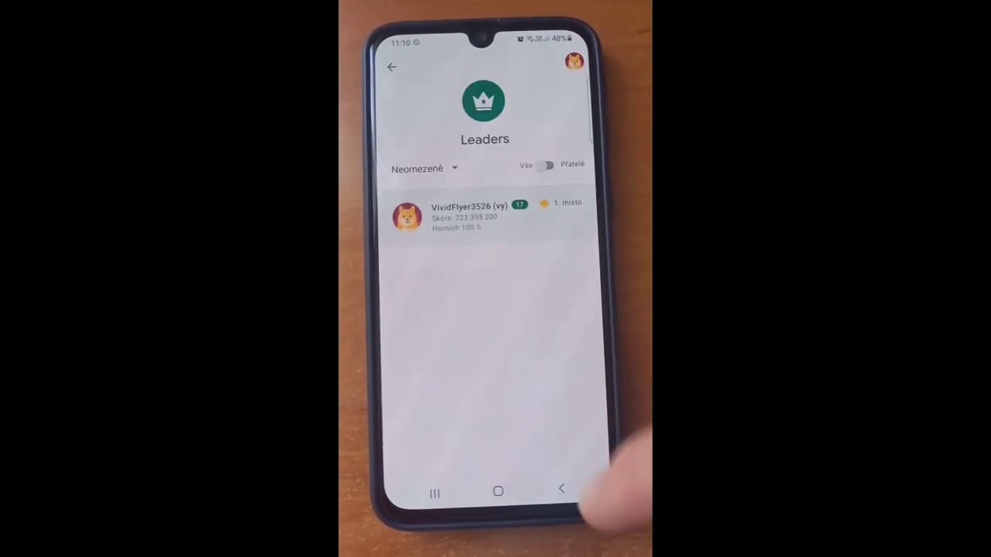
left_click(563, 488)
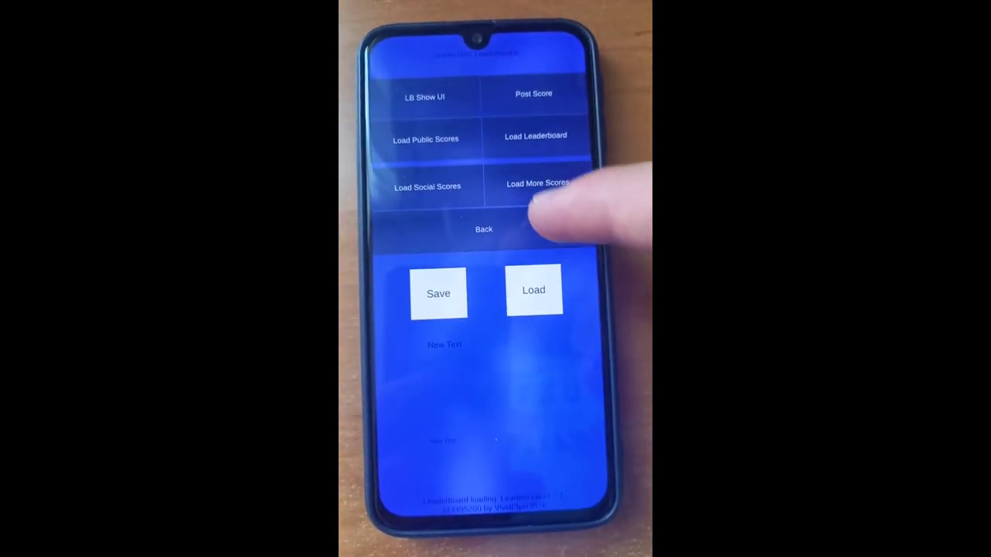
left_click(542, 220)
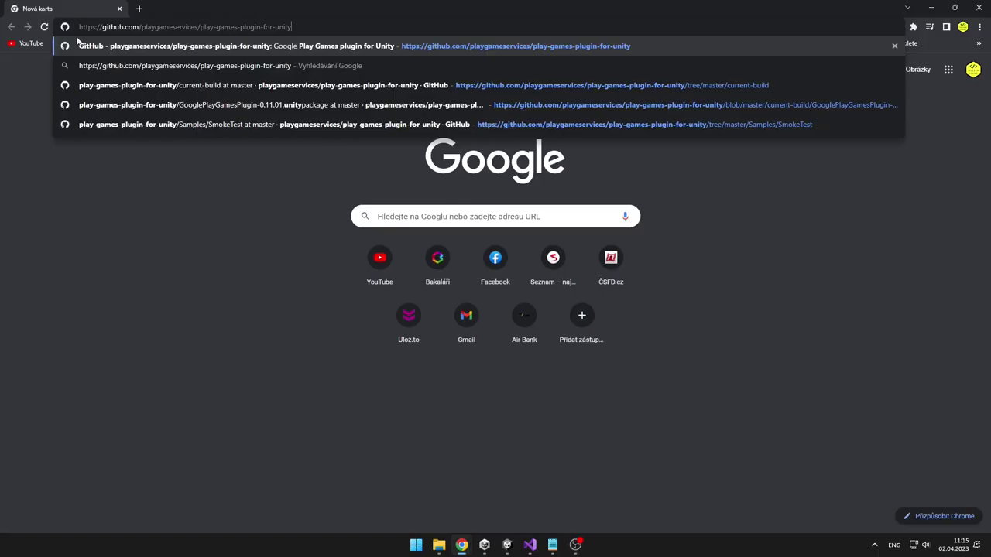
Download GooglePlayGamesPlugin-0.11.01.unitypackage from the repository's current-build folder
left_click(172, 48)
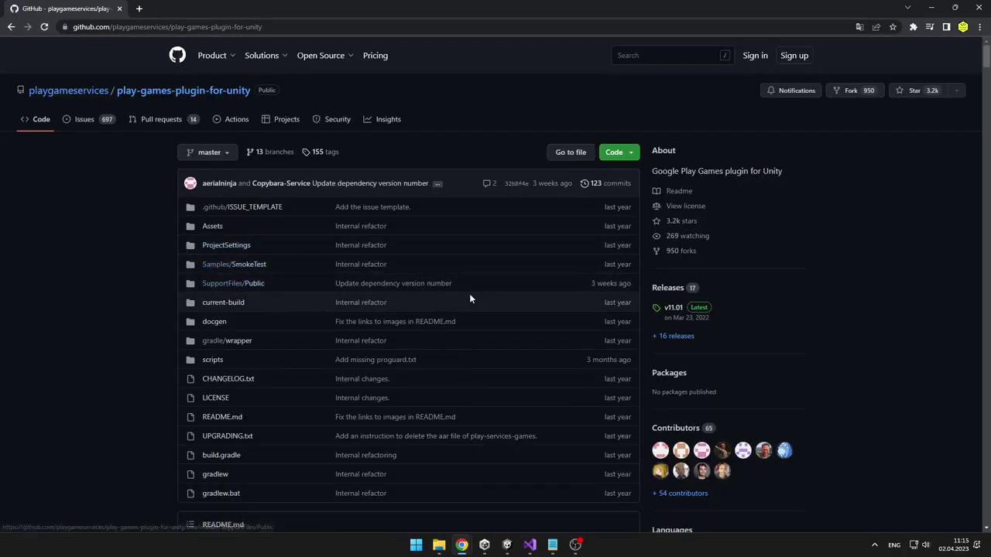
left_click(224, 303)
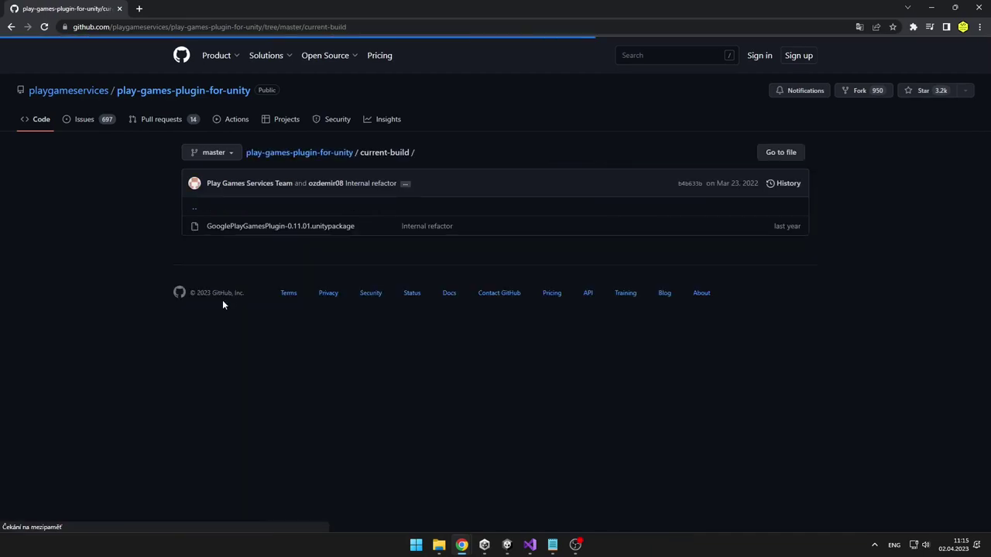
left_click(327, 227)
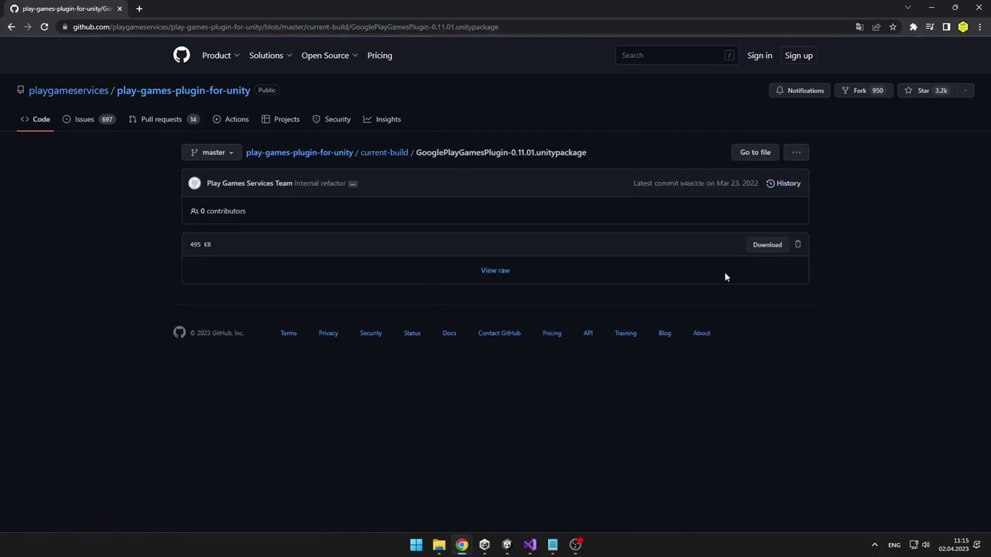
left_click(762, 247)
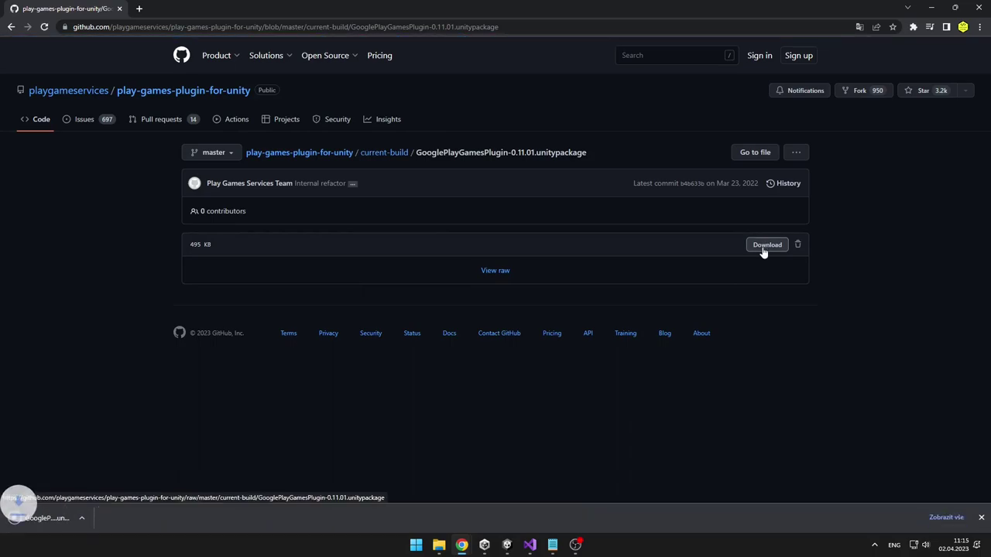
Go to Samples/SmokeTest and open the SmokeTest.unitypackage file page
left_click(281, 155)
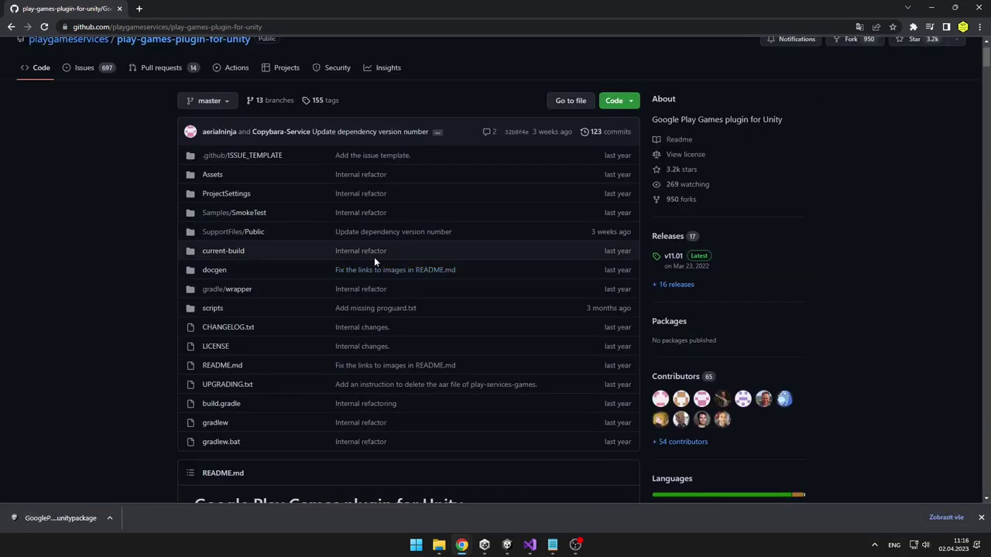
left_click(224, 213)
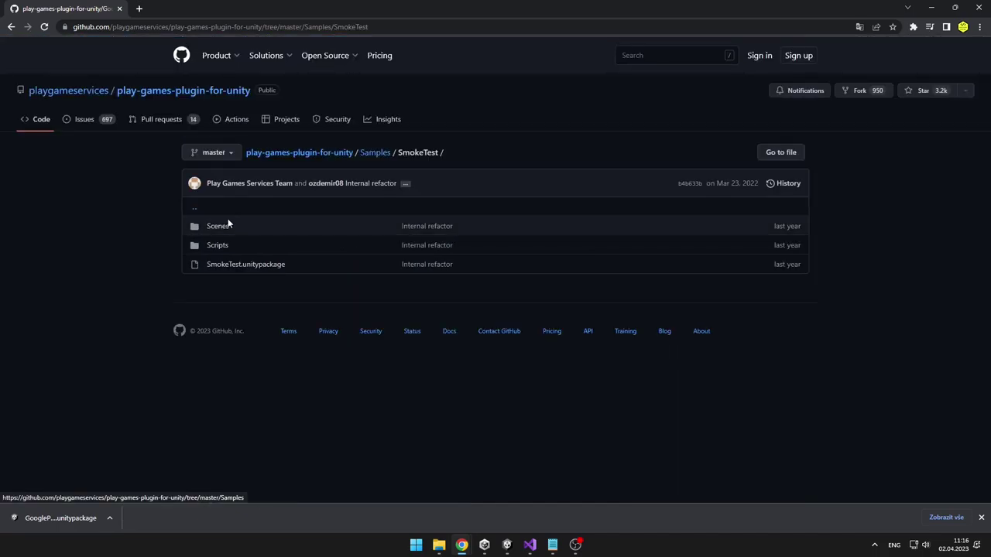
left_click(268, 267)
Download SmokeTest.unitypackage and select the Google Play Games plugin package in Downloads
left_click(775, 245)
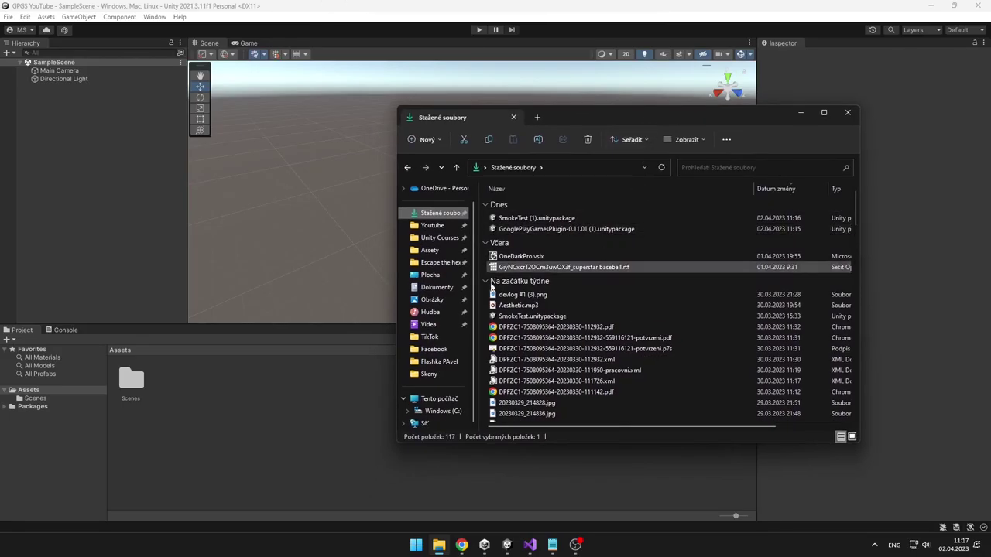
left_click(670, 219)
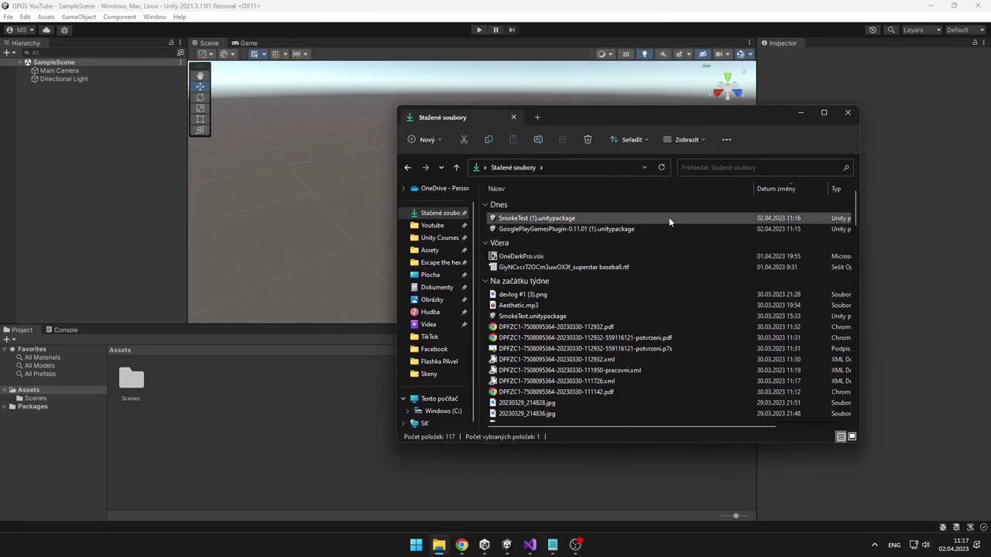
left_click(558, 229)
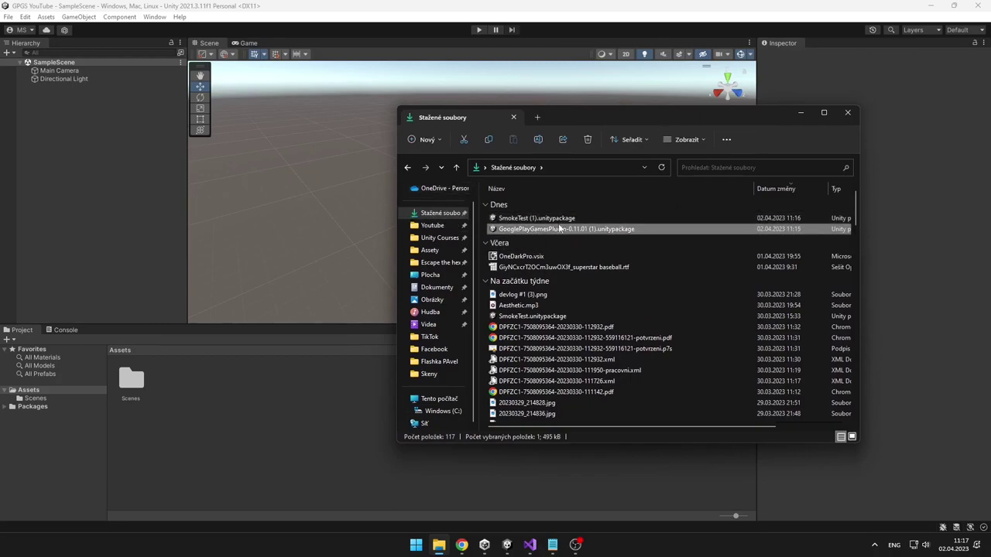
Import all files of GooglePlayGamesPlugin-0.11.01 (1).unitypackage into Unity's Assets
left_click_drag(289, 416, 287, 414)
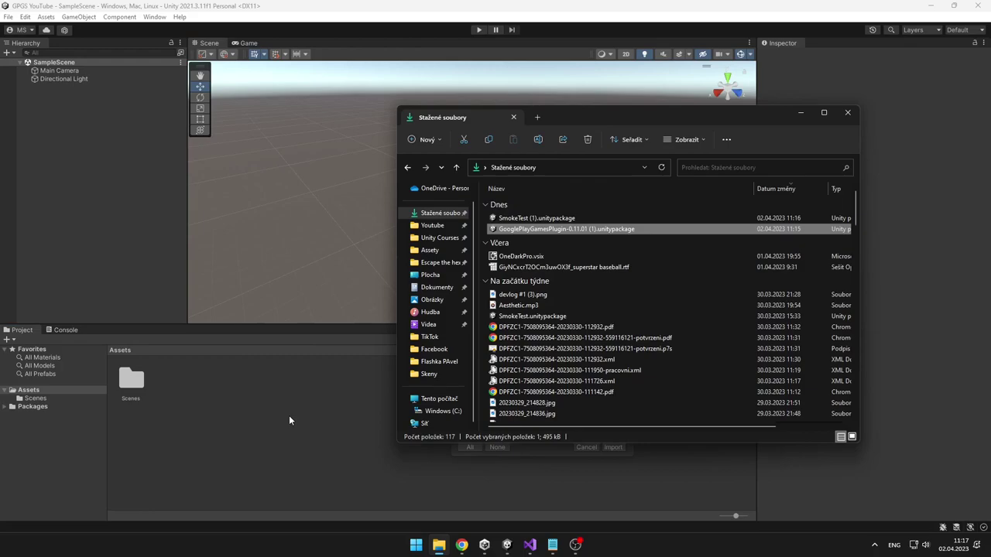
left_click(578, 455)
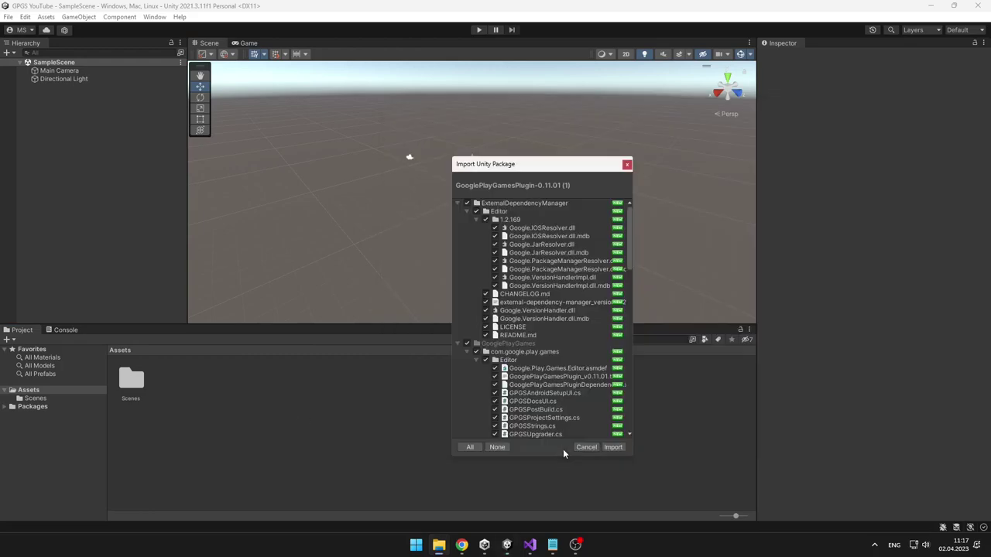
left_click(612, 449)
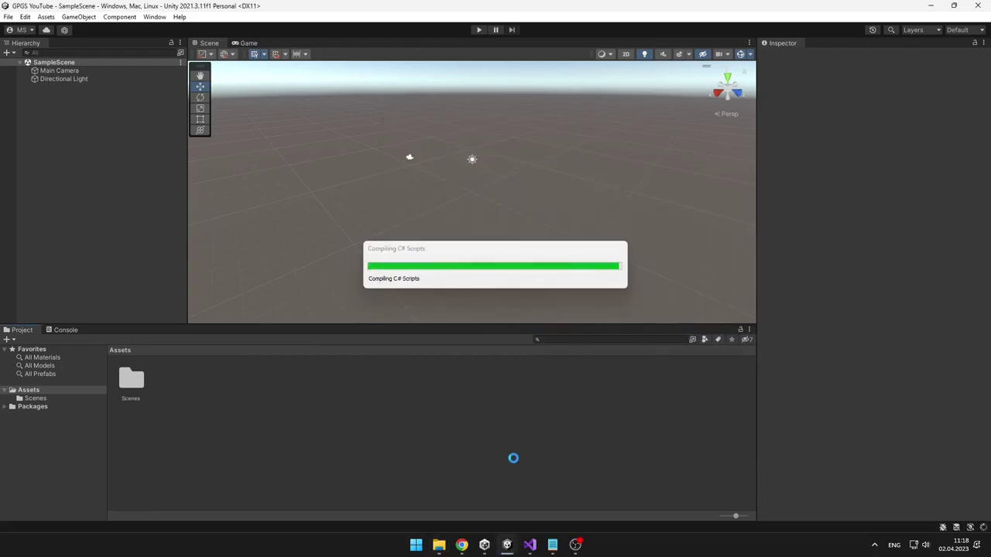
left_click(154, 16)
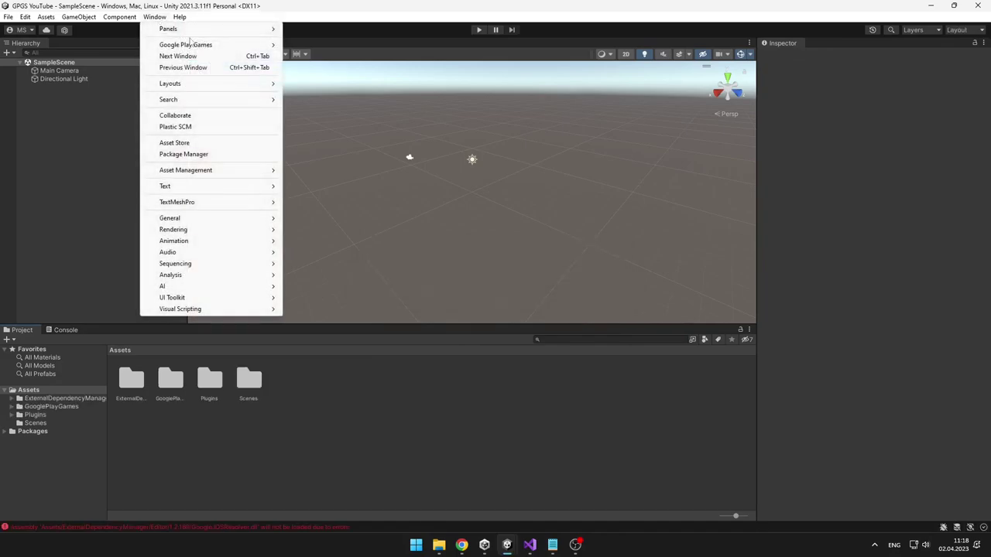
mouse_move(173, 48)
left_click(457, 448)
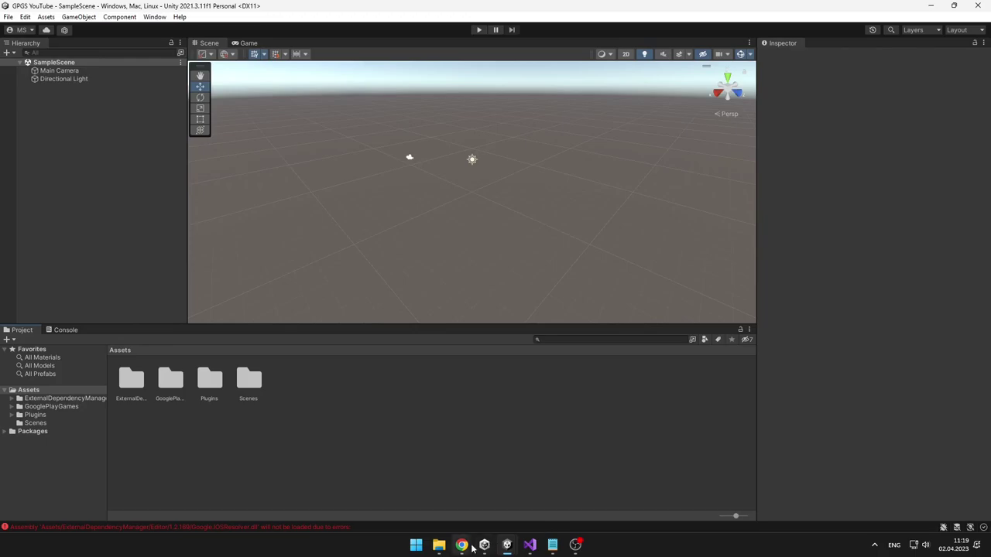
Import all the SmokeTest.unitypackage sample files into Unity's Assets
left_click(439, 545)
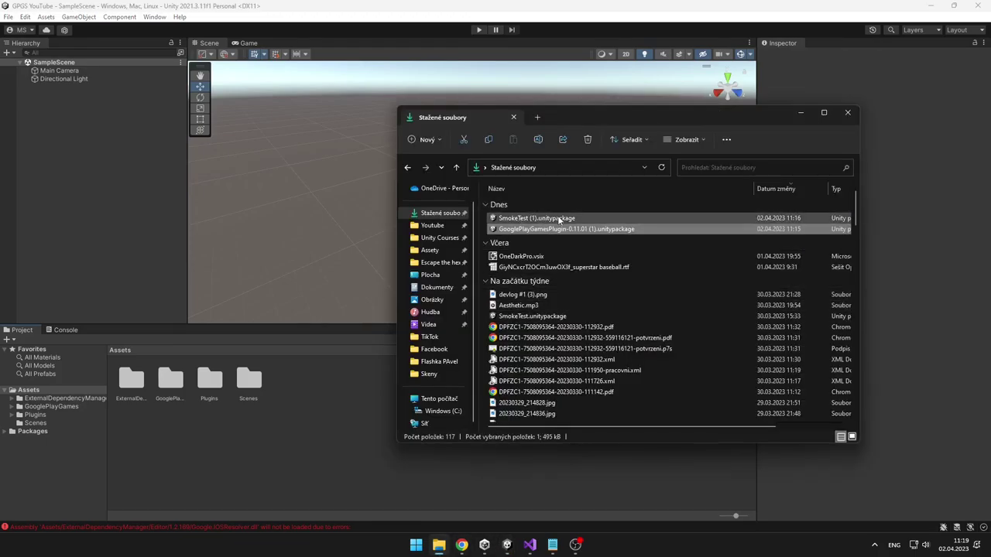
left_click_drag(563, 220, 332, 411)
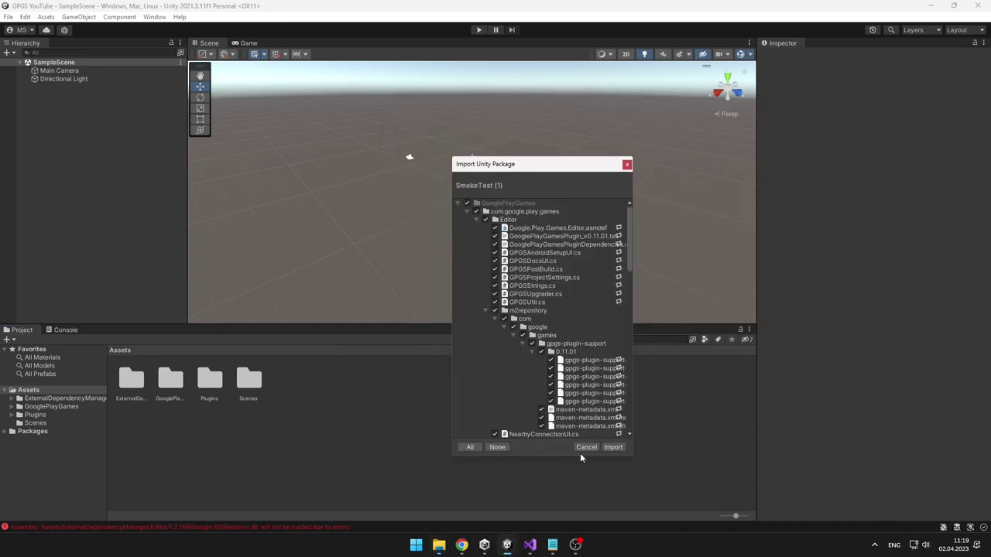
left_click(612, 447)
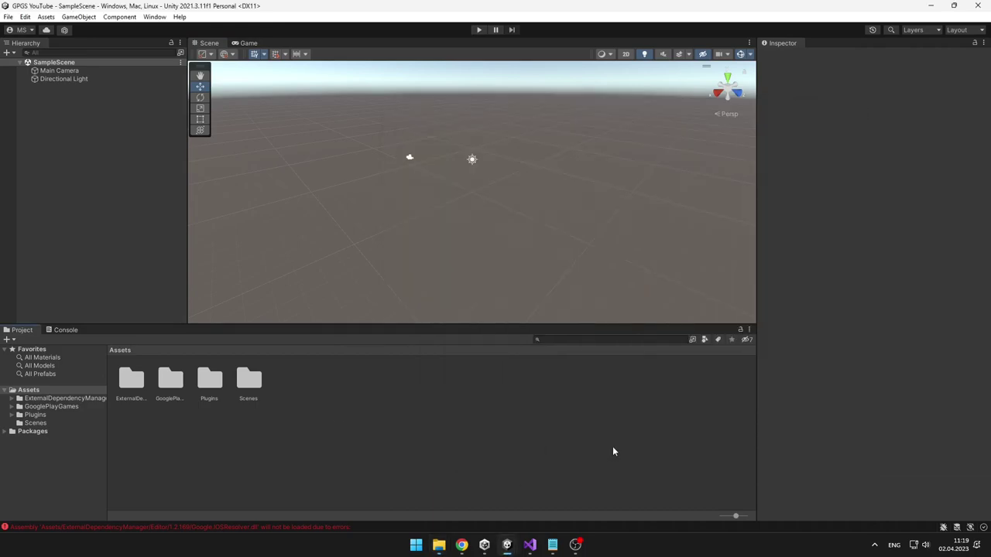
left_click(77, 330)
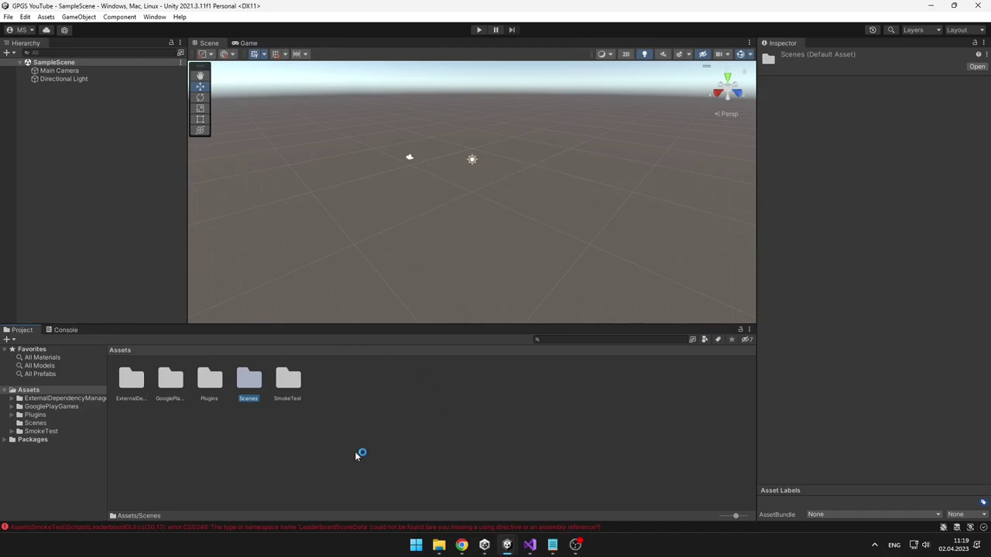
Delete the default Scenes folder and open SmokeTest's TestScene, saving the modified scene
double_click(246, 379)
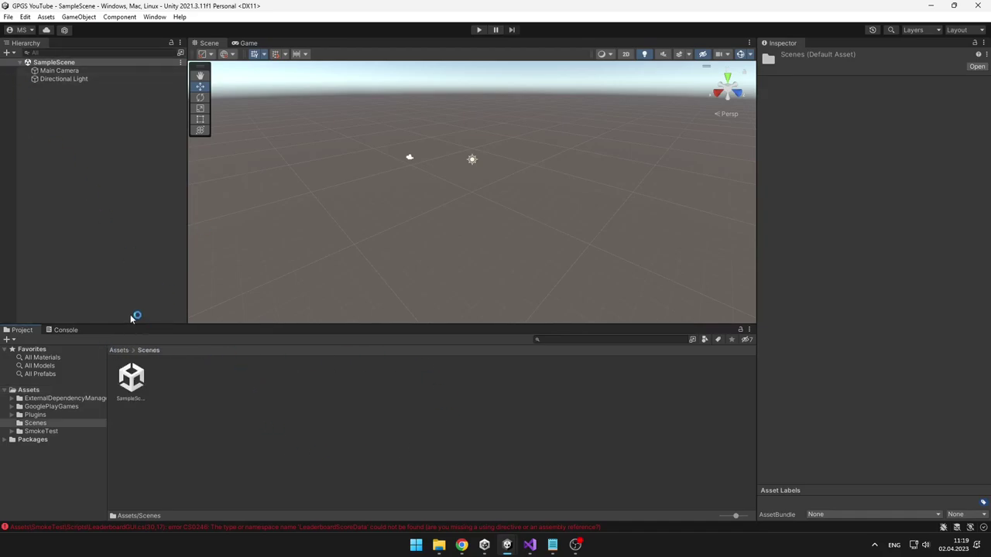
left_click(118, 349)
key("Delete")
key("Return")
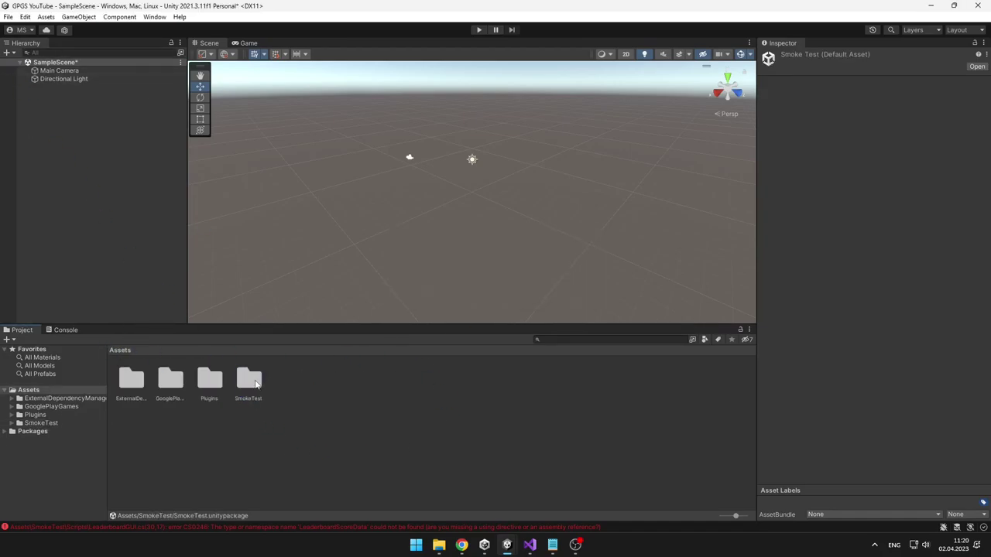
double_click(254, 379)
double_click(138, 391)
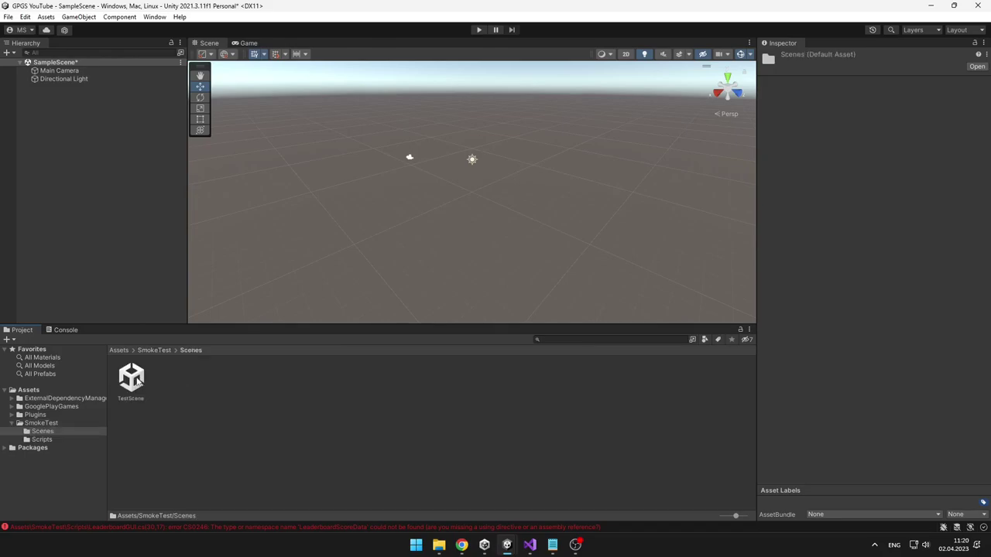
double_click(136, 387)
left_click(486, 291)
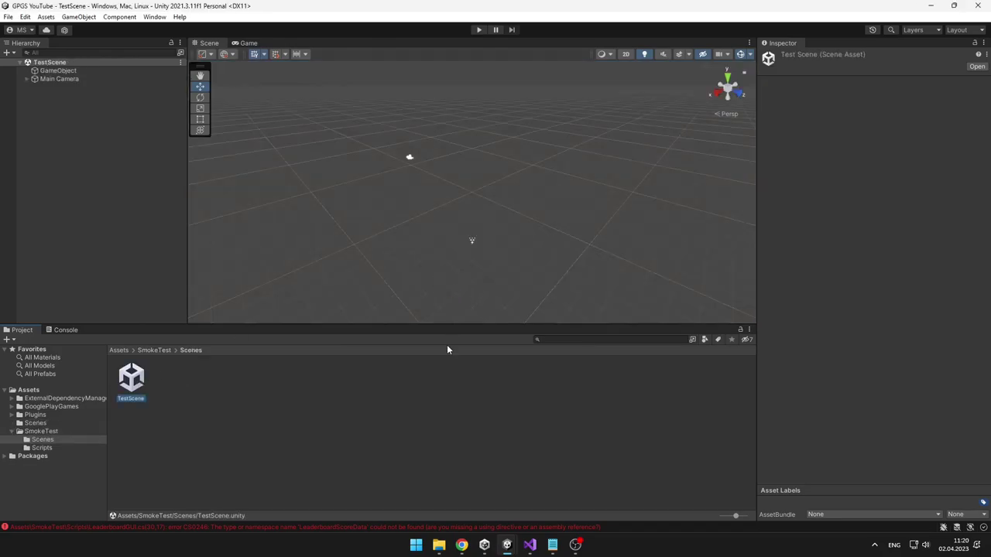
Show the Game view and read the CS0246 LeaderboardScoreData error in the Console
left_click(248, 43)
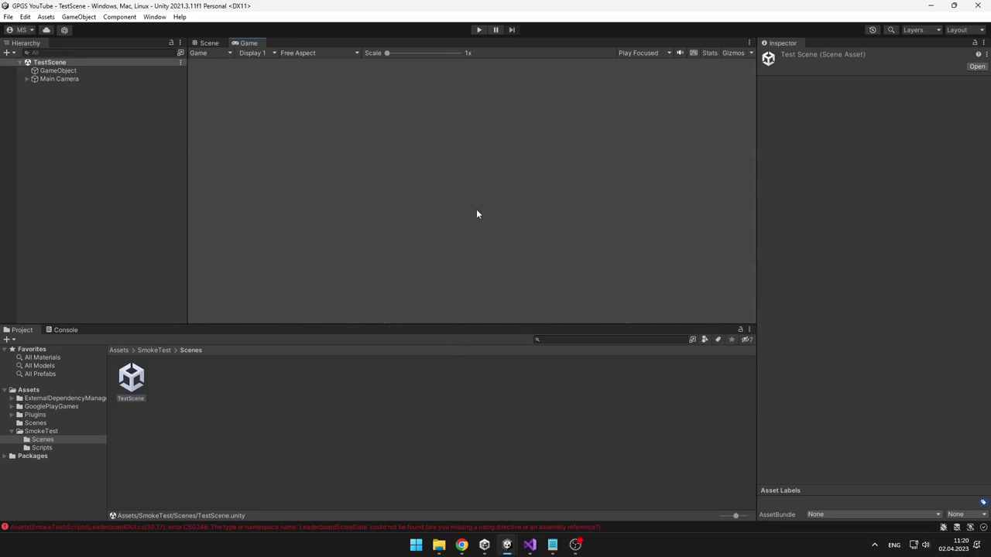
left_click(155, 350)
key("ctrl+shift+c")
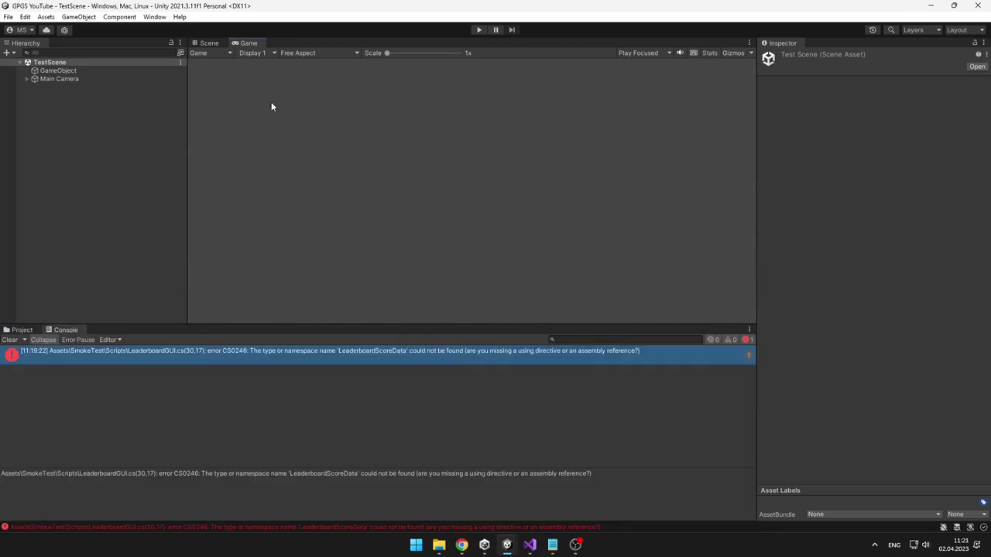
left_click(8, 16)
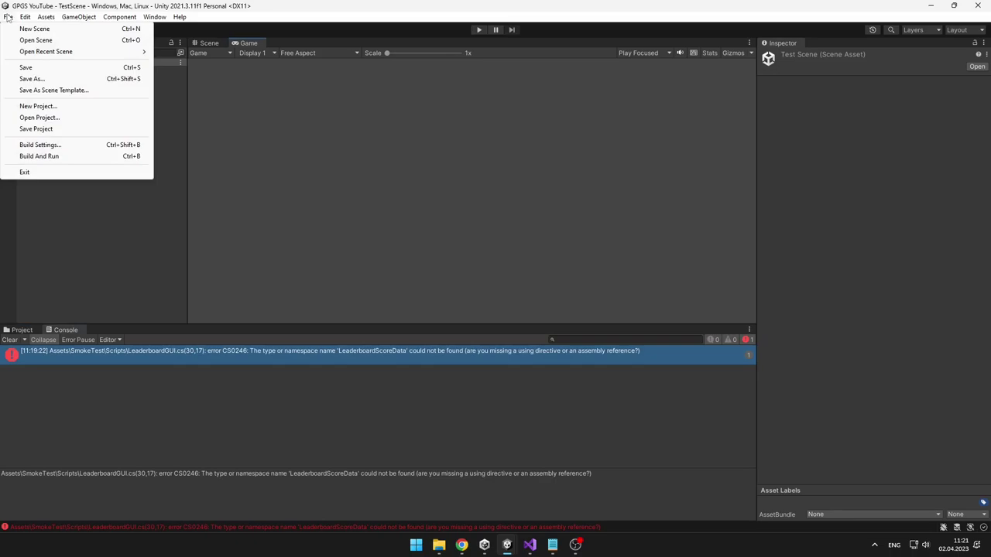
Switch the build platform to Android and enable automatic Android dependency resolution
left_click(59, 145)
left_click(423, 264)
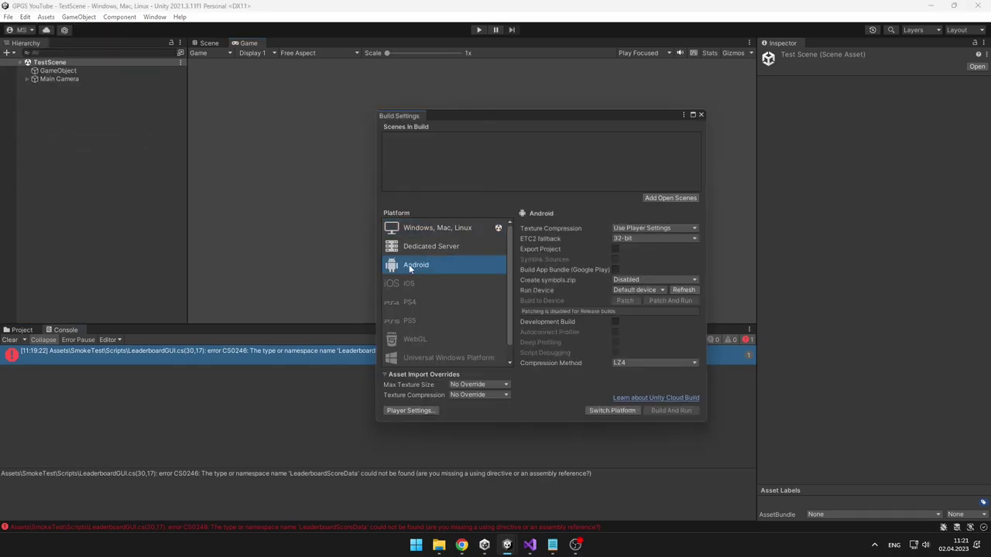
left_click(608, 412)
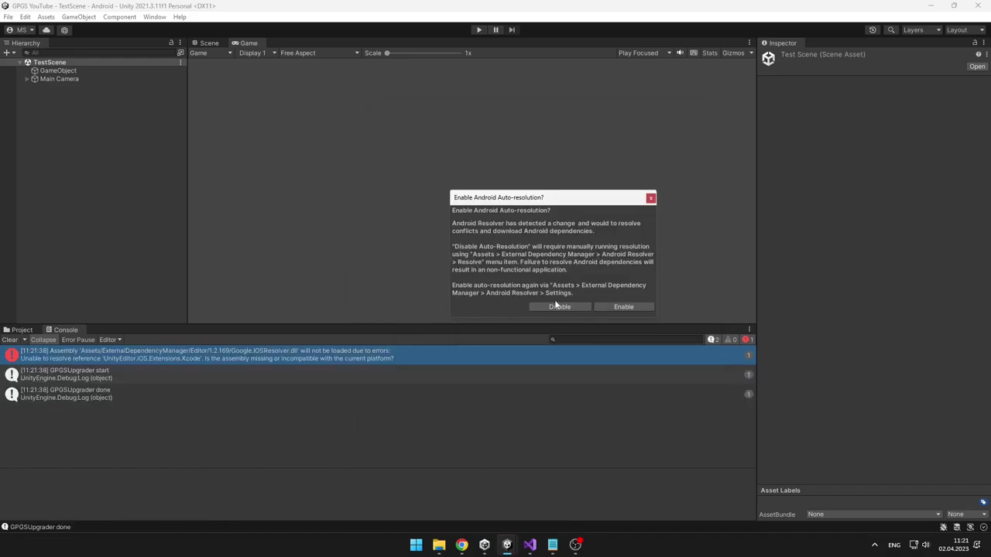
left_click(627, 307)
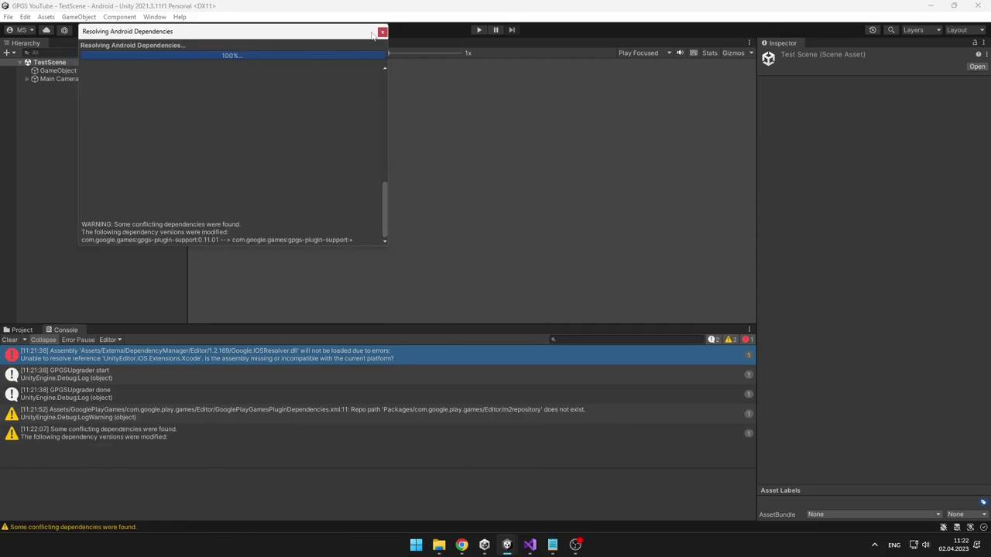
left_click(10, 340)
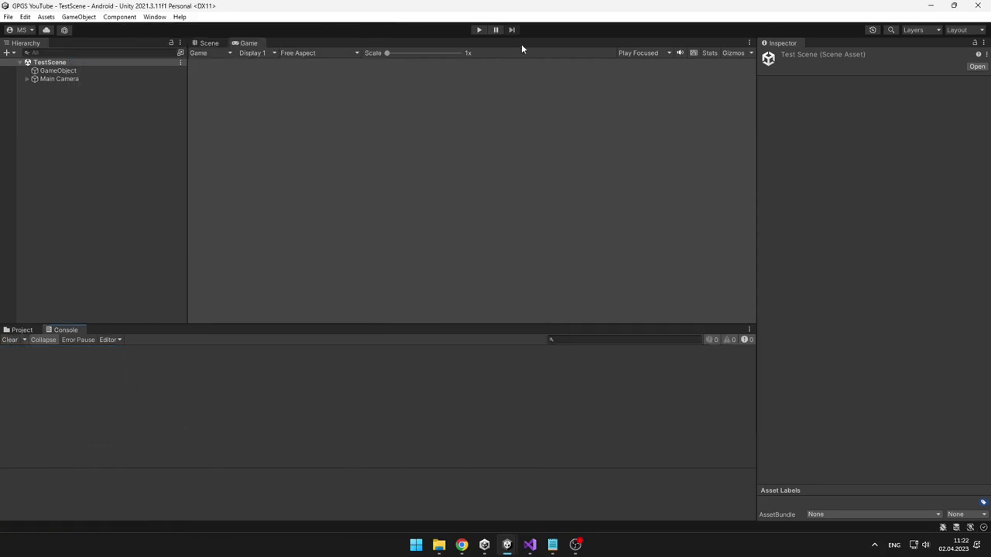
Run the Smoke Test scene in play mode, stop it, and clear the Console
left_click(478, 29)
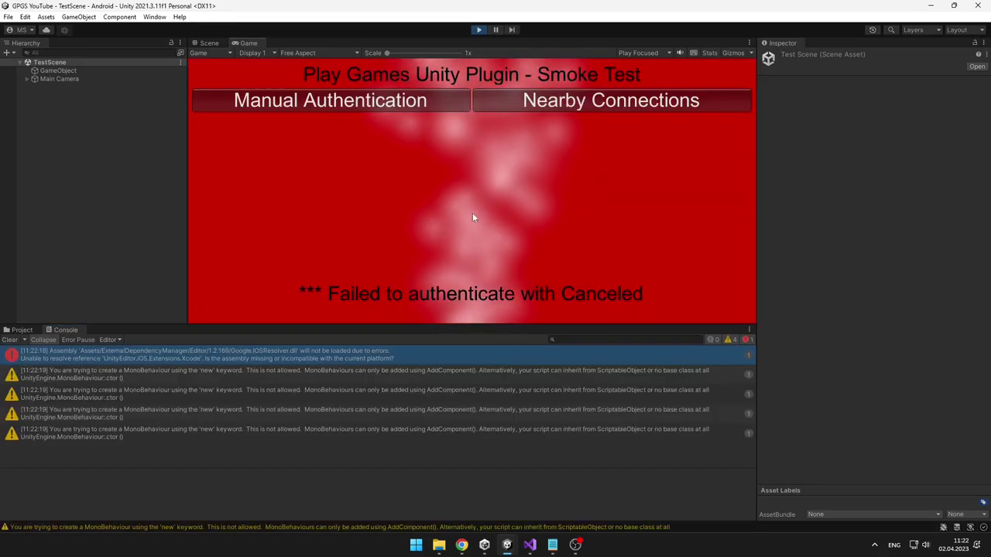
left_click(480, 31)
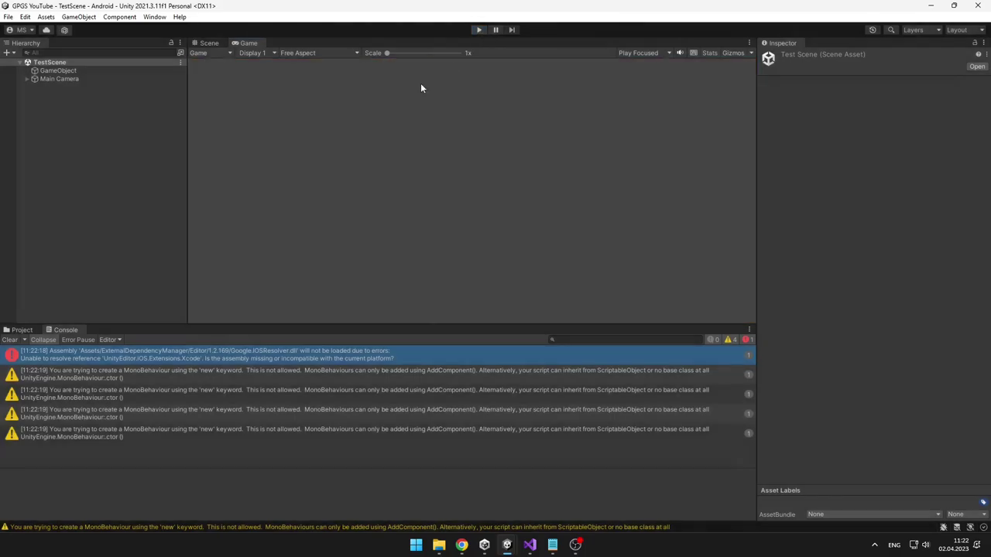
left_click(9, 340)
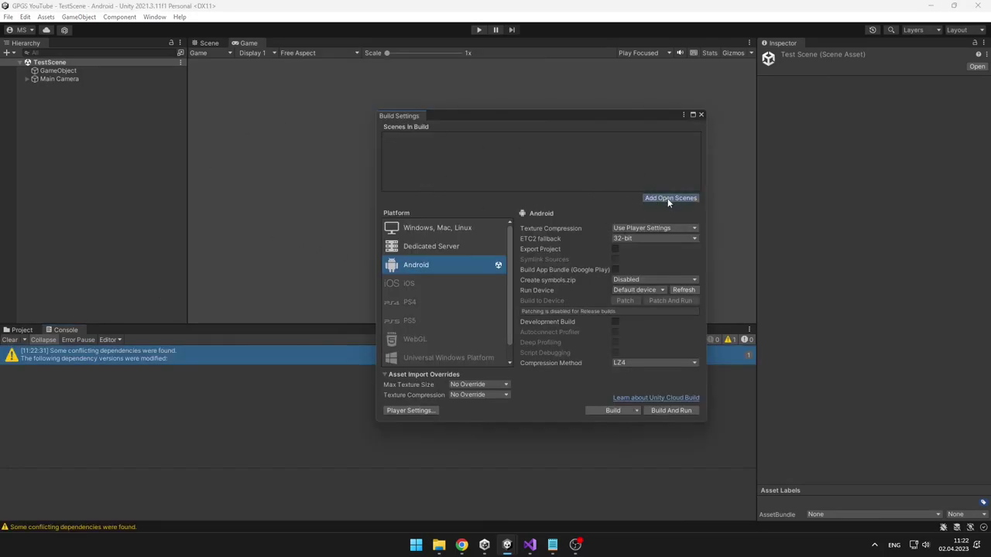
Add TestScene to Scenes In Build and set the Player's Company Name to FreedomCoding
left_click(667, 199)
left_click(412, 410)
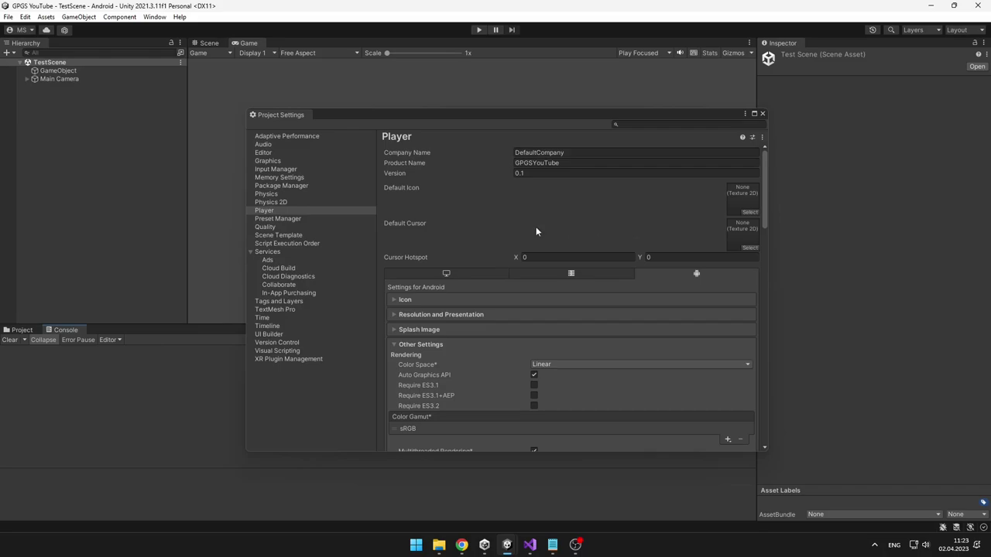
left_click(601, 155)
left_click(600, 155)
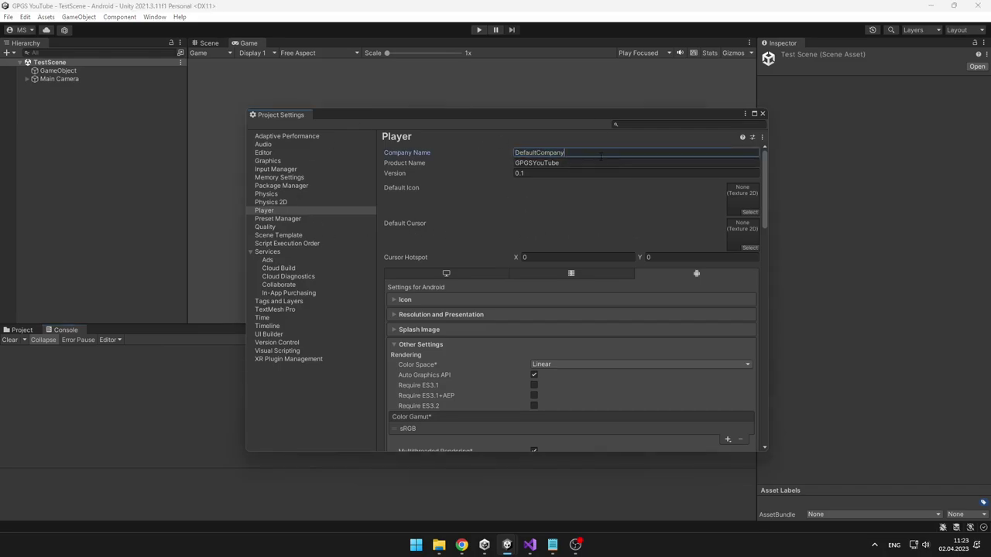
key("ctrl+a")
type("F")
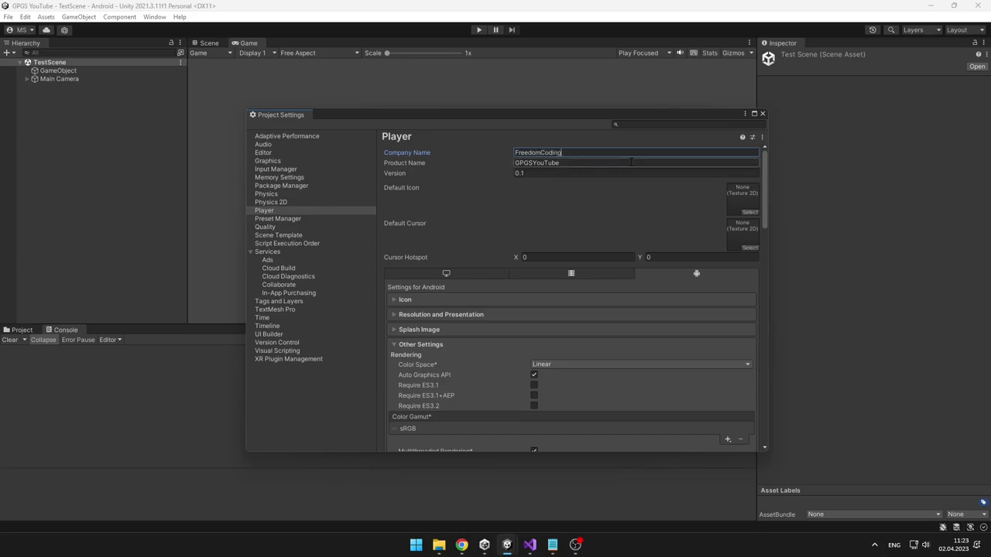
key("Tab")
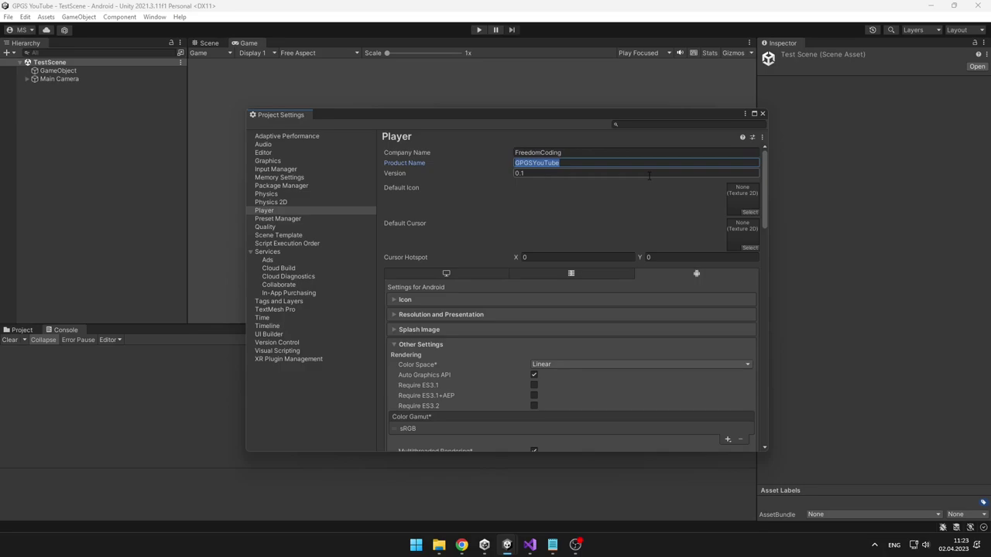
Type 'GP' into Product Name and set Minimum API Level to Android 11.0 (API level 30)
type("GPGS")
scroll(515, 294, "down", 10)
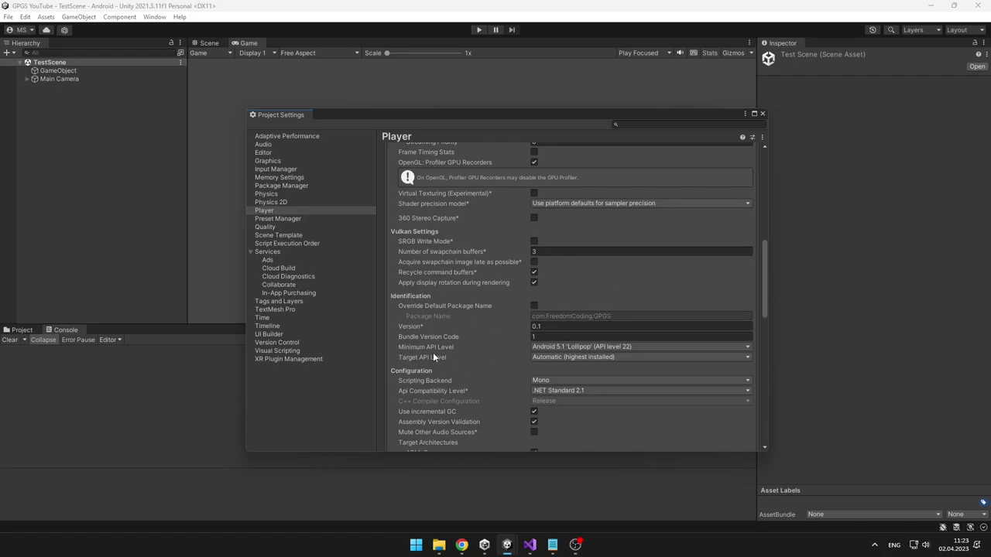
left_click(554, 347)
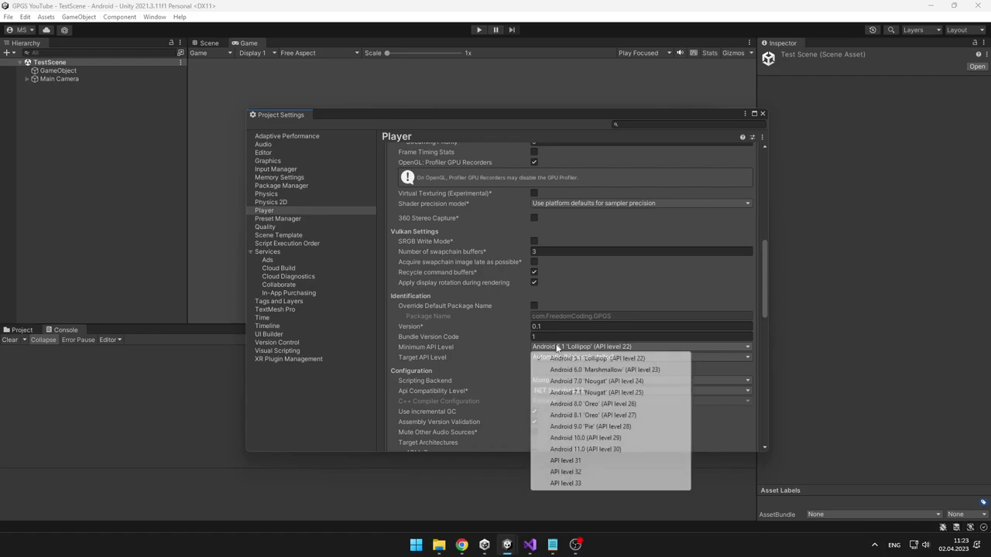
left_click(592, 449)
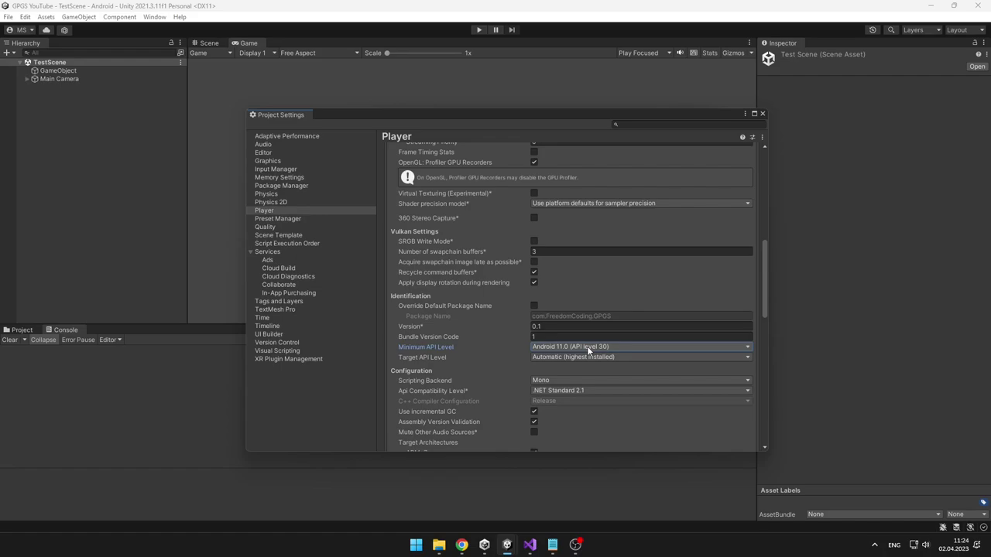
Set the scripting backend to IL2CPP and enable the ARM64 target architecture
left_click(542, 380)
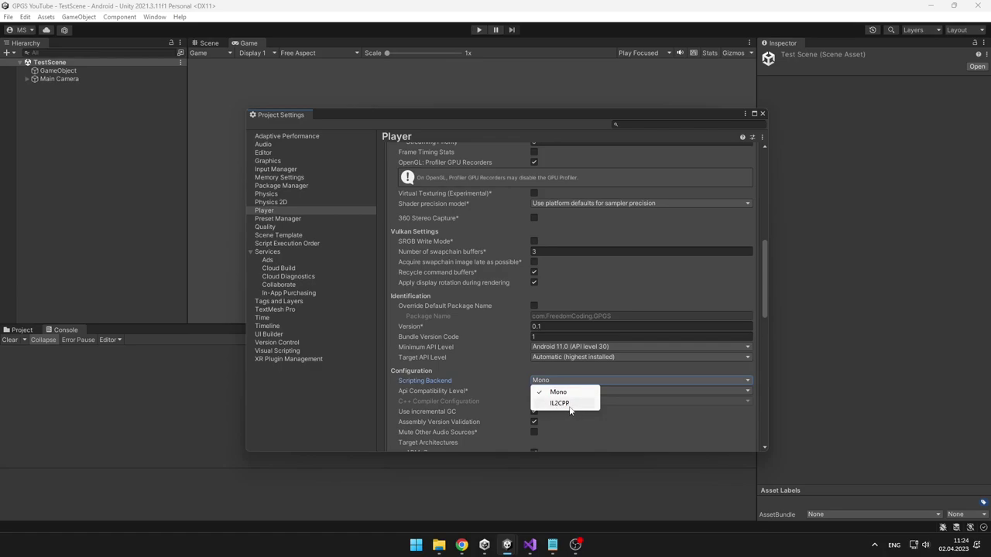
left_click(571, 403)
scroll(522, 363, "down", 4)
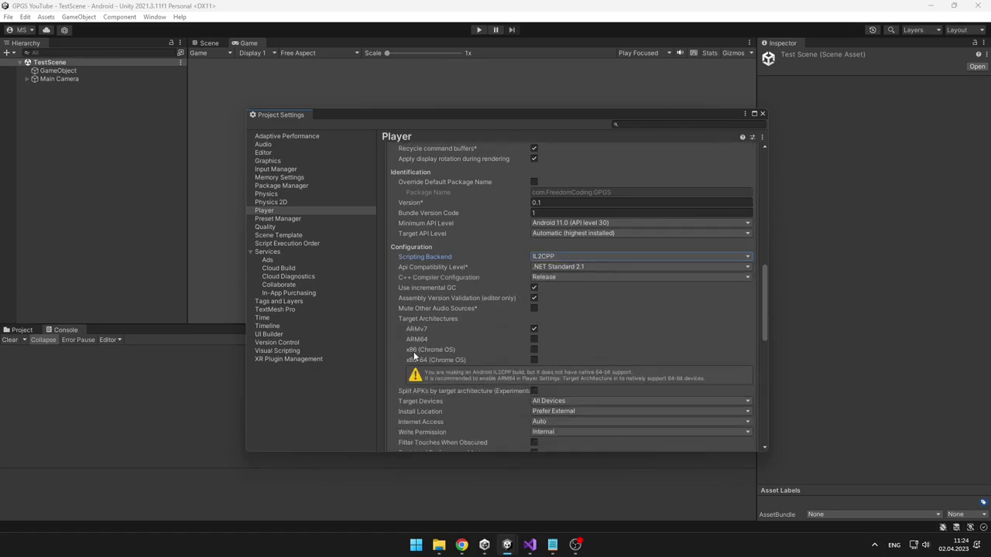
left_click(534, 340)
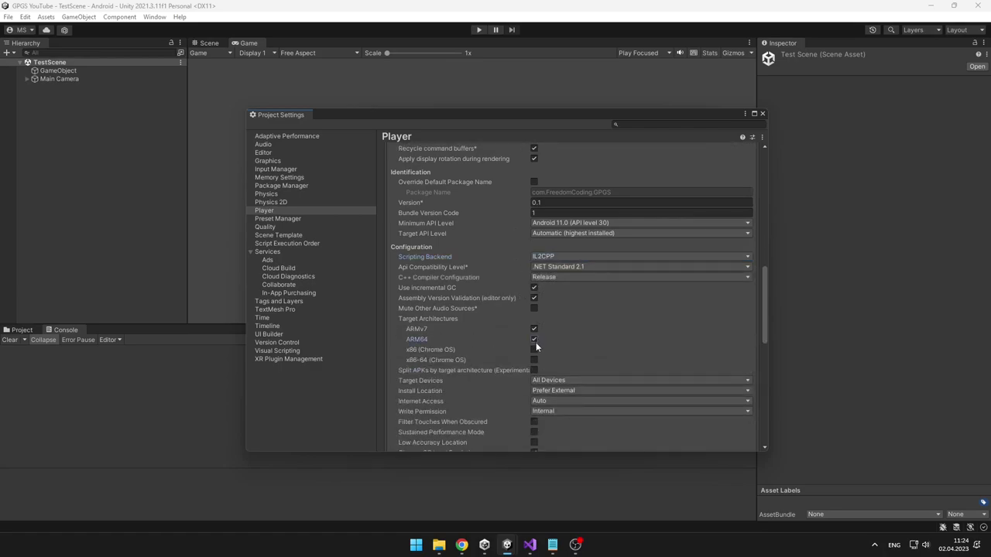